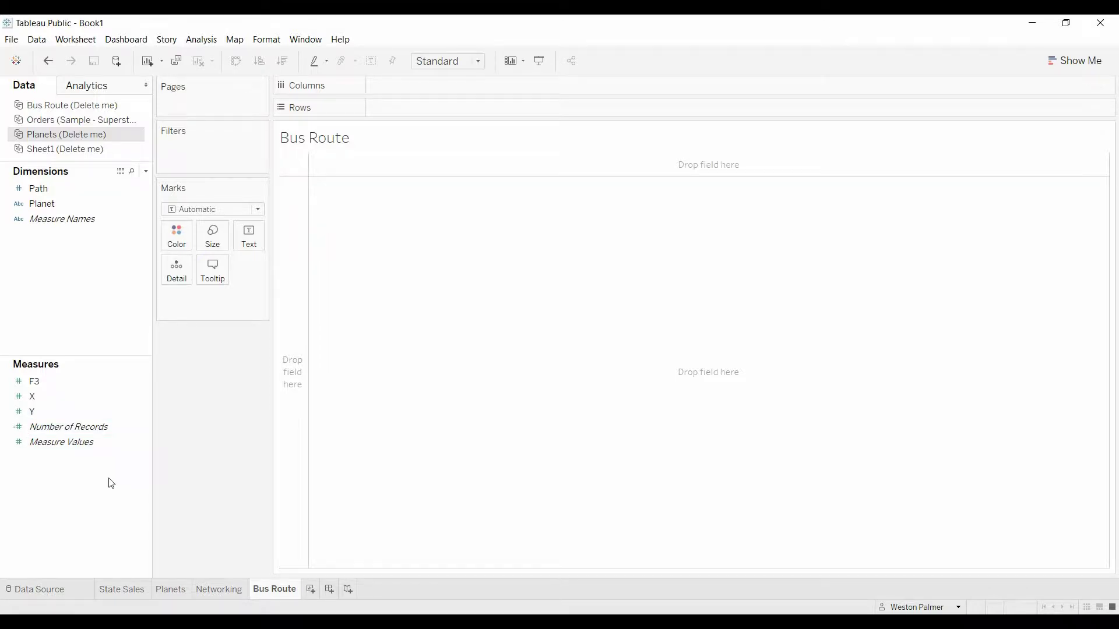
# Switch from the Bus Route sheet to the empty Planets worksheet.
pyautogui.click(177, 593)
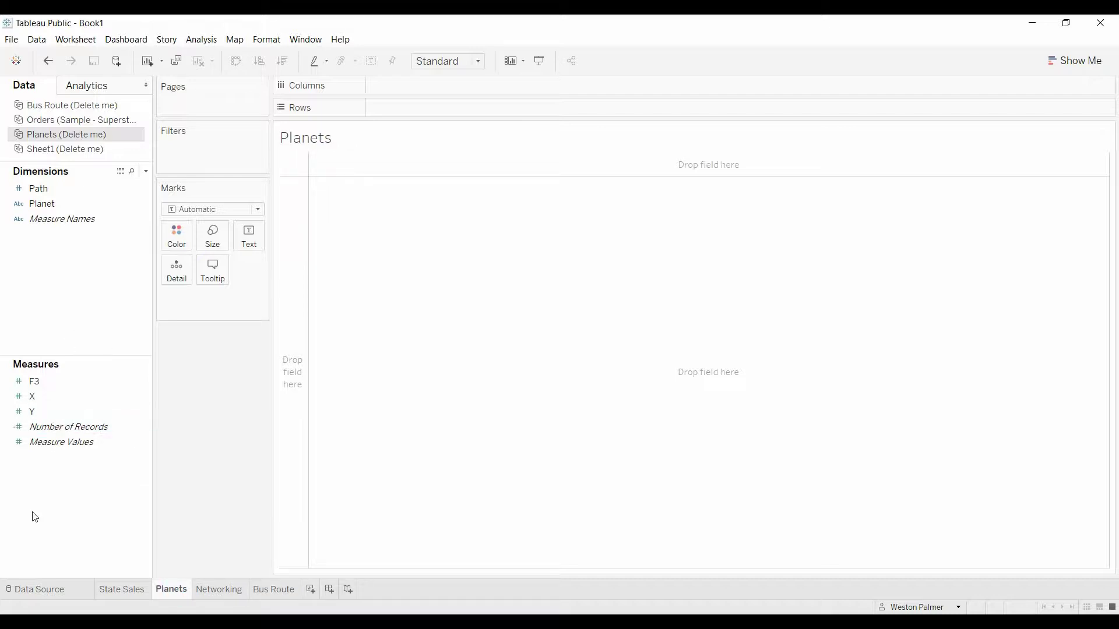
# Preview the Planets (Delete me) table's Path, Planet, F3, X and Y columns on the Data Source page.
pyautogui.click(46, 588)
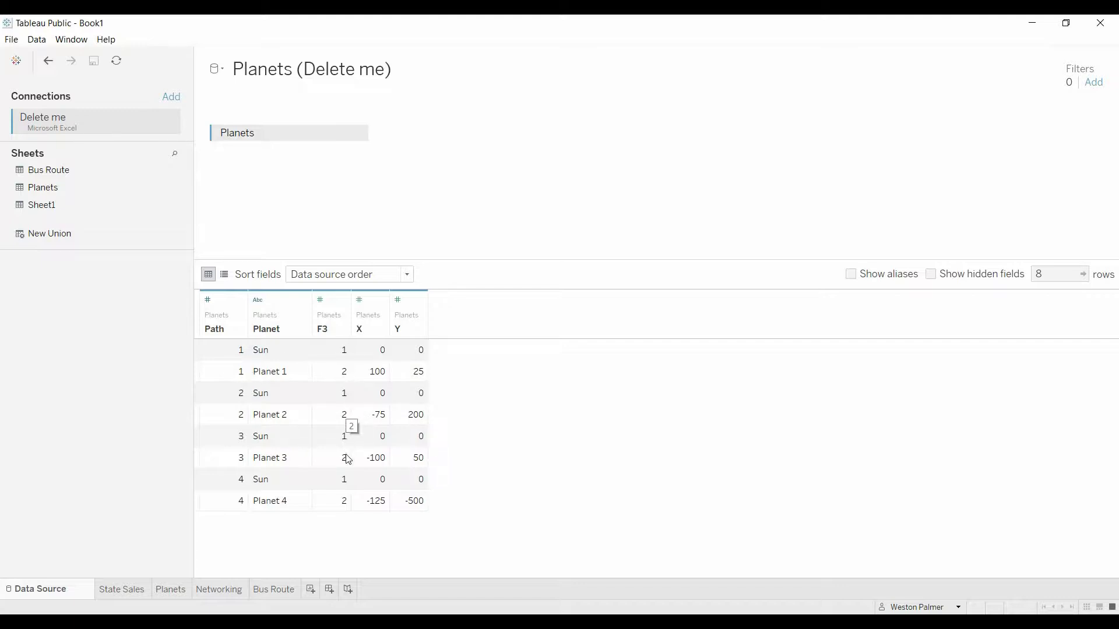
# Plot X on Columns and Y on Rows on the Planets sheet, with Aggregate Measures turned off.
pyautogui.click(179, 592)
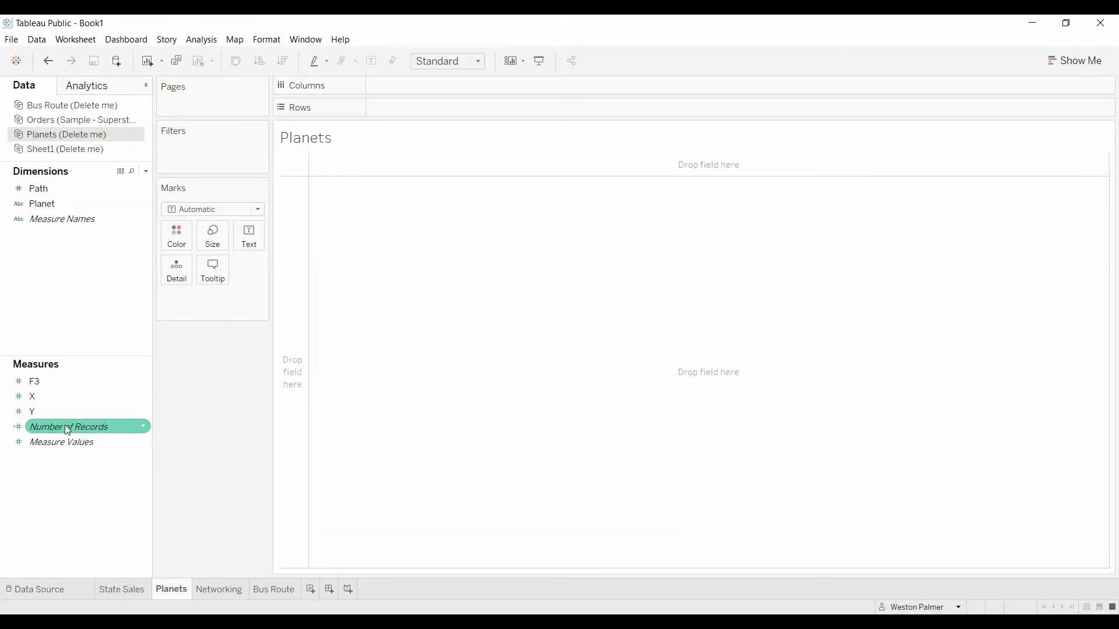
pyautogui.moveTo(41, 404); pyautogui.dragTo(400, 89)
pyautogui.moveTo(51, 414); pyautogui.dragTo(420, 115)
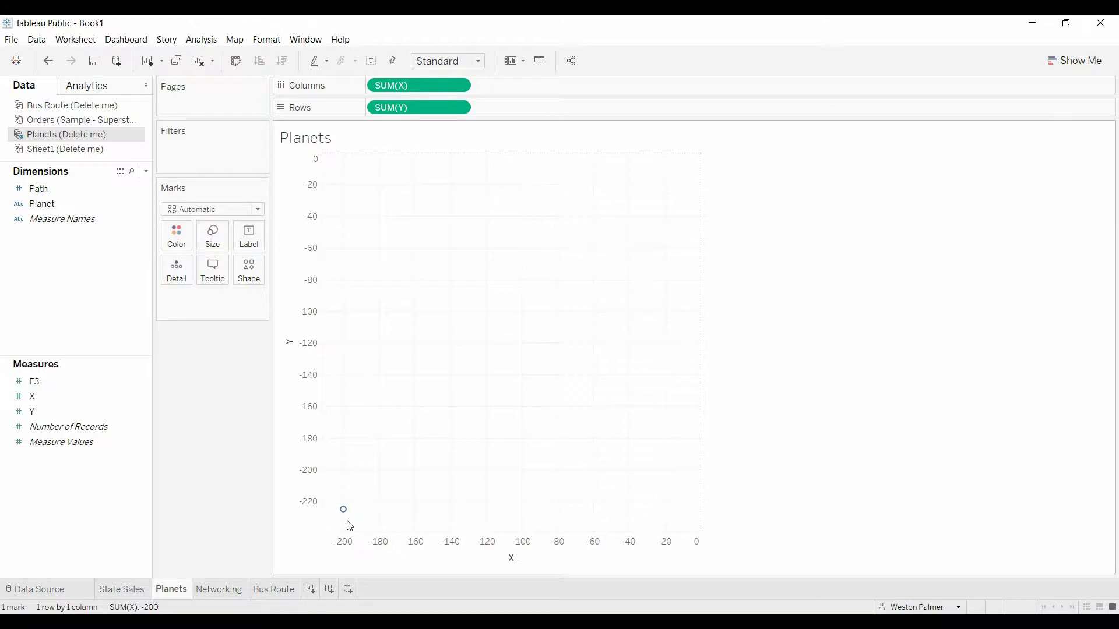
pyautogui.click(206, 41)
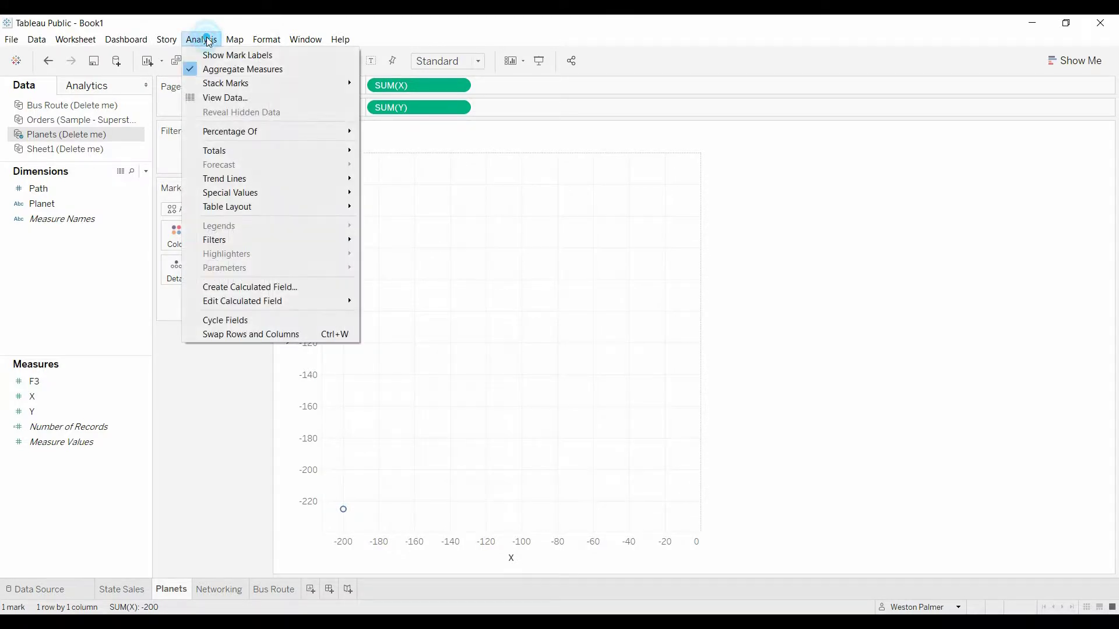
pyautogui.click(224, 69)
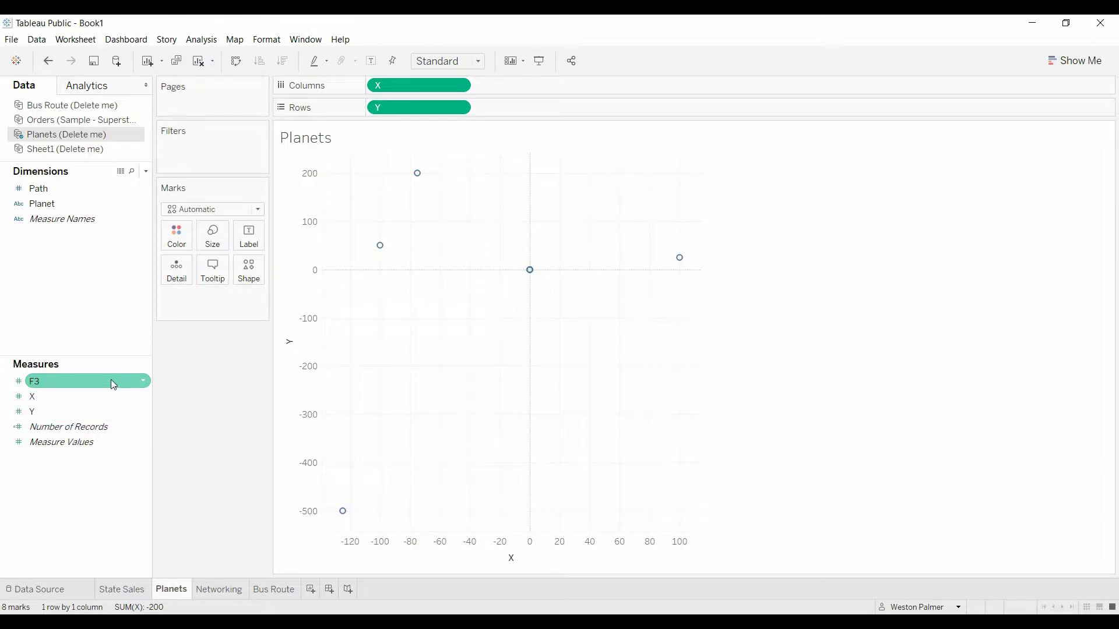
pyautogui.moveTo(113, 385); pyautogui.dragTo(201, 351)
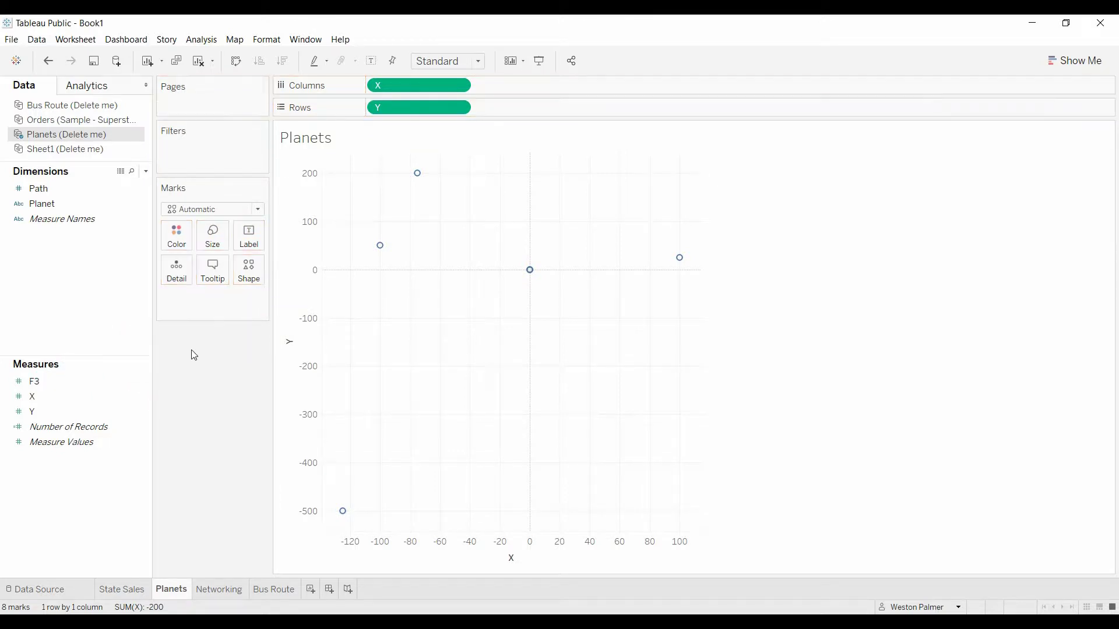
# Make the Planets marks Lines, with F3 on Path and Path on Detail, then go to Networking.
pyautogui.click(259, 214)
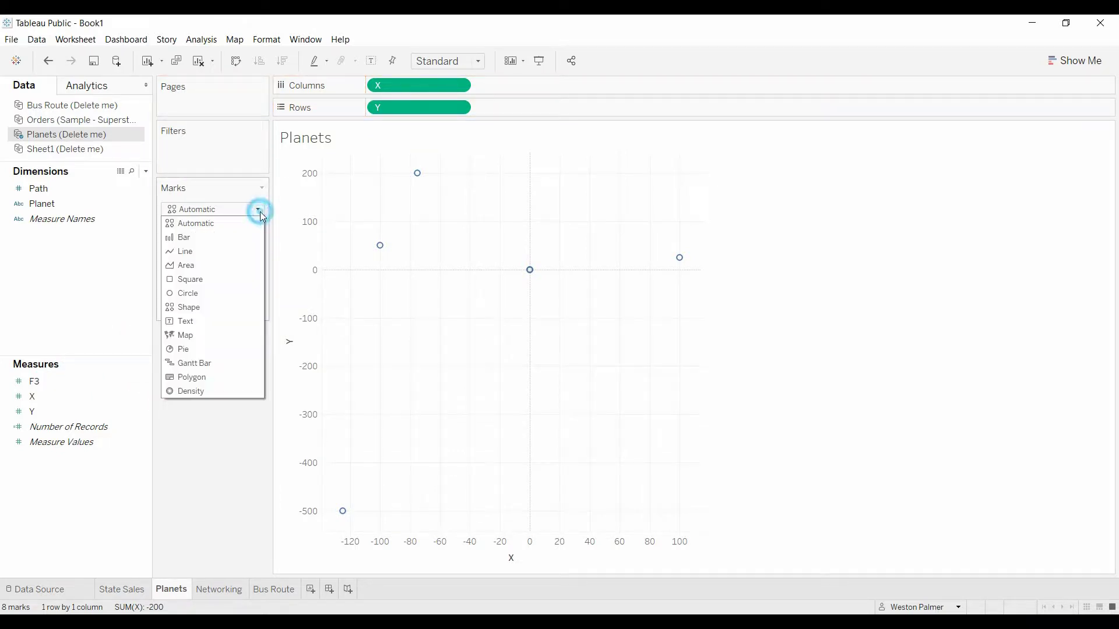
pyautogui.click(226, 251)
pyautogui.click(61, 383)
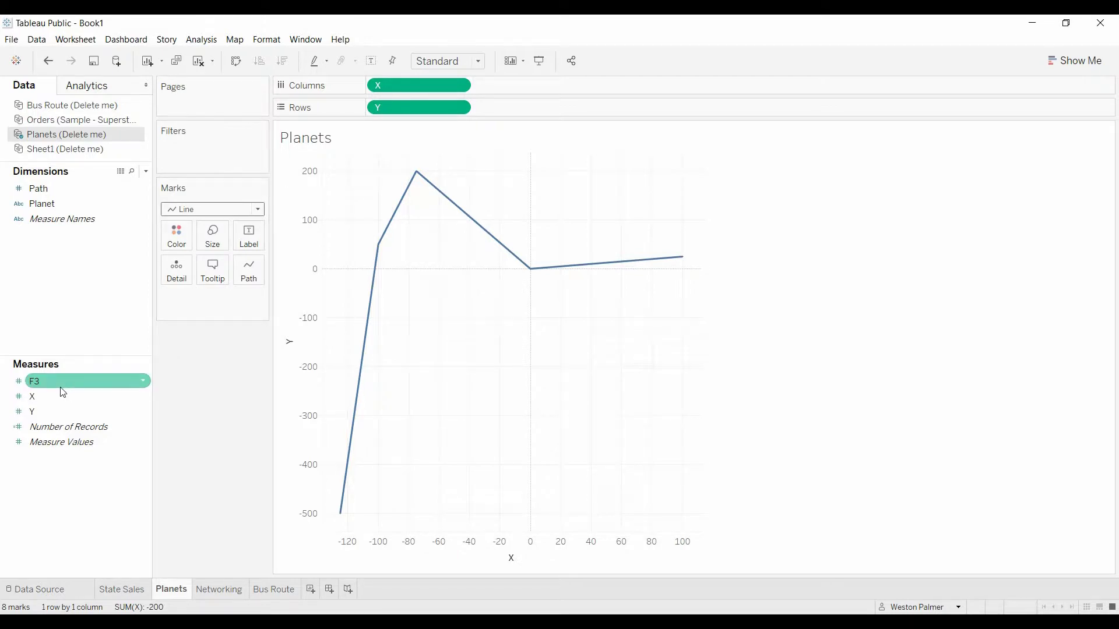
pyautogui.moveTo(60, 387); pyautogui.dragTo(263, 286)
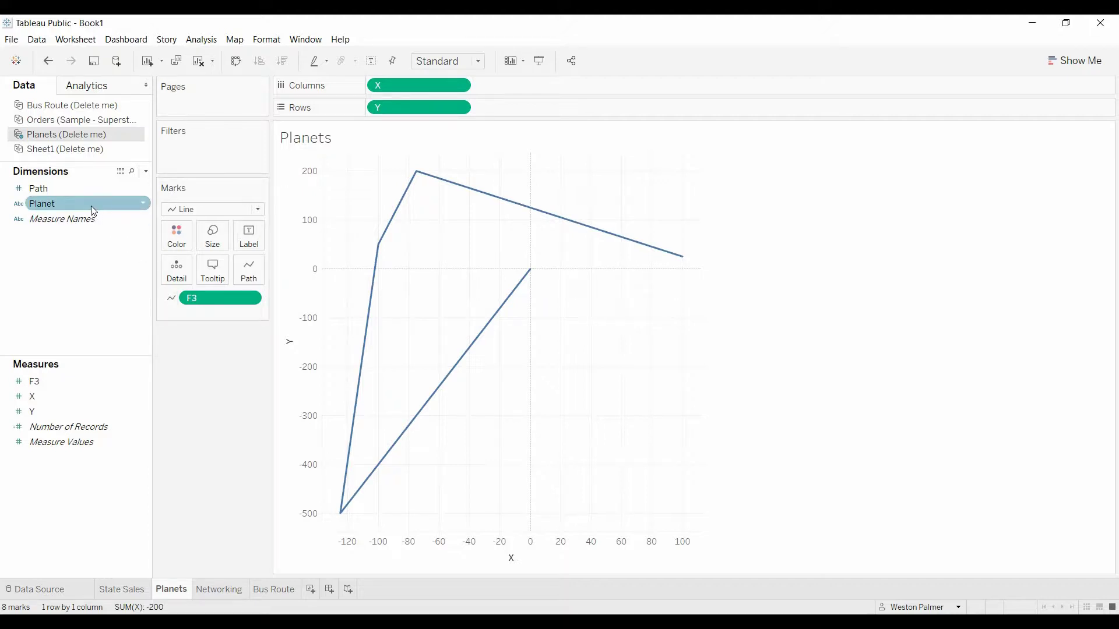
pyautogui.moveTo(81, 196); pyautogui.dragTo(190, 277)
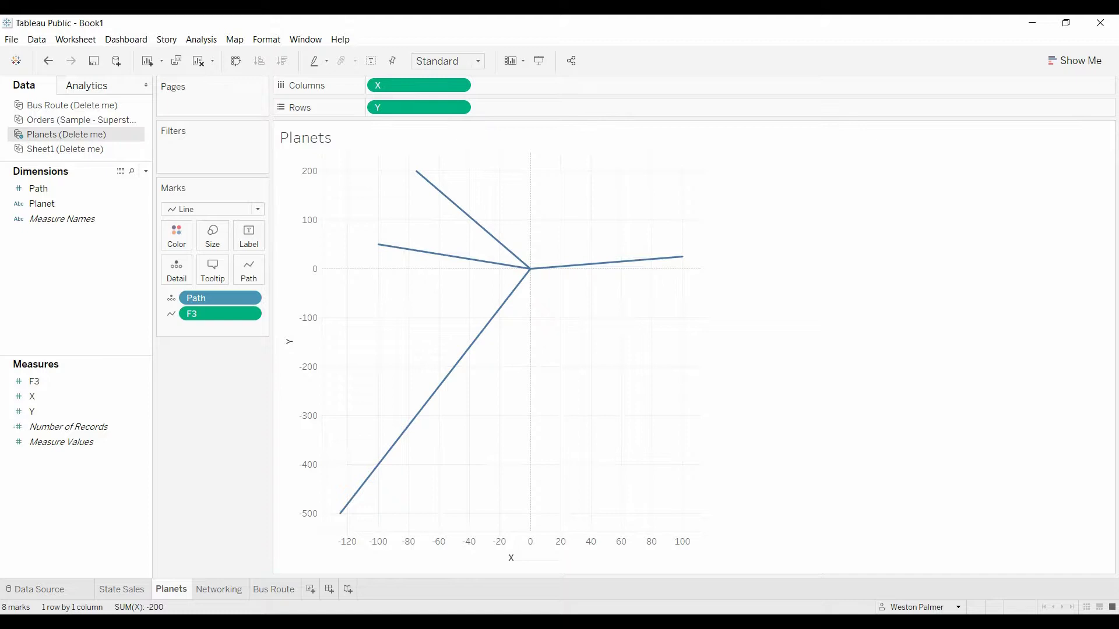
pyautogui.click(222, 592)
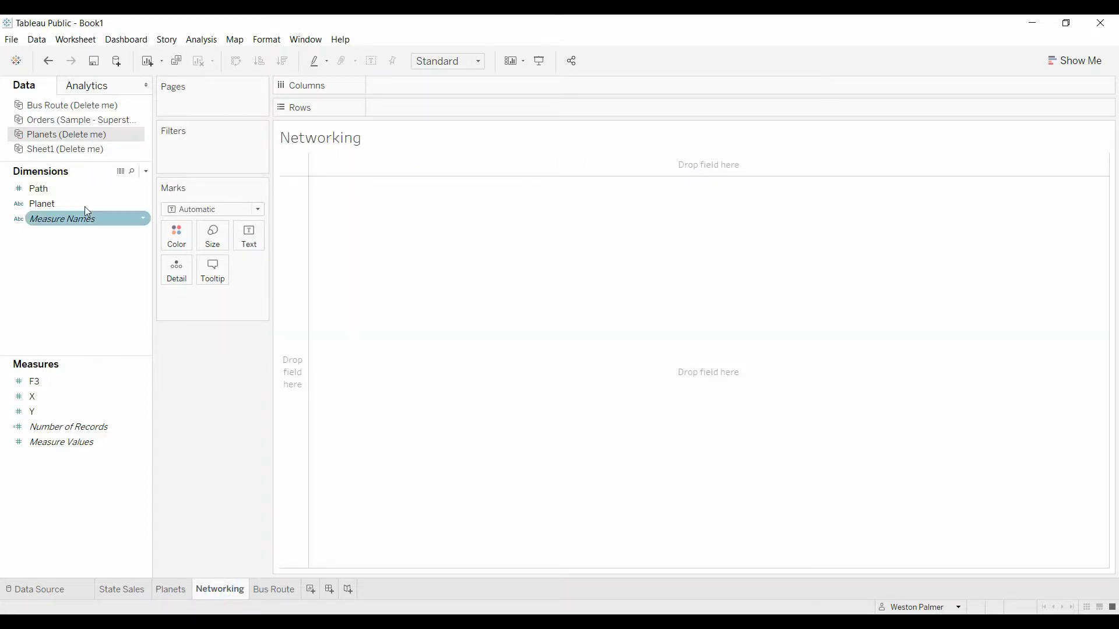
# Use Sheet1 (Delete me) for Networking and preview its Line Num, Order, Name, X and Y rows.
pyautogui.click(96, 149)
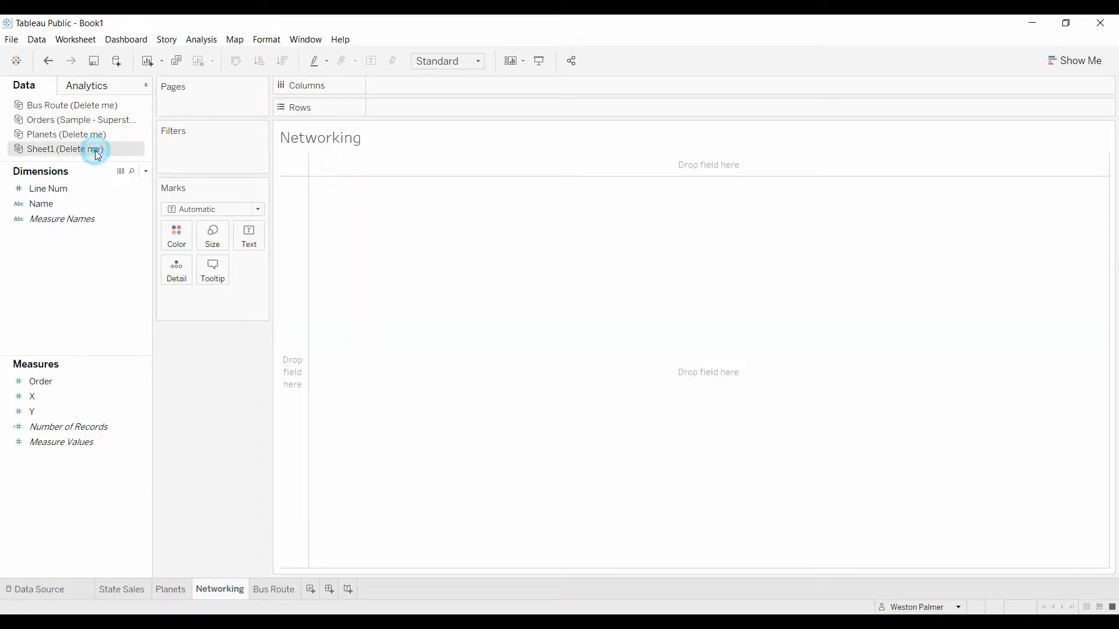
pyautogui.click(68, 593)
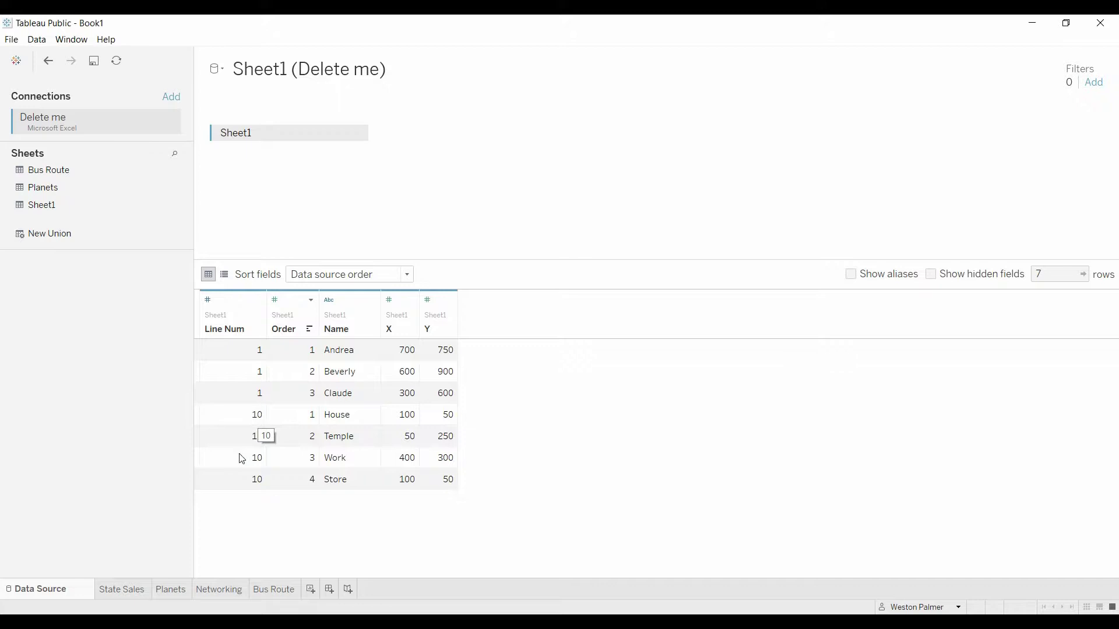
# On the Networking sheet, plot X on Columns and Y on Rows with measures unaggregated.
pyautogui.click(211, 593)
pyautogui.click(31, 400)
pyautogui.moveTo(31, 402)
pyautogui.mouseDown()
pyautogui.moveTo(287, 184)
pyautogui.moveTo(361, 87)
pyautogui.moveTo(381, 95)
pyautogui.mouseUp()
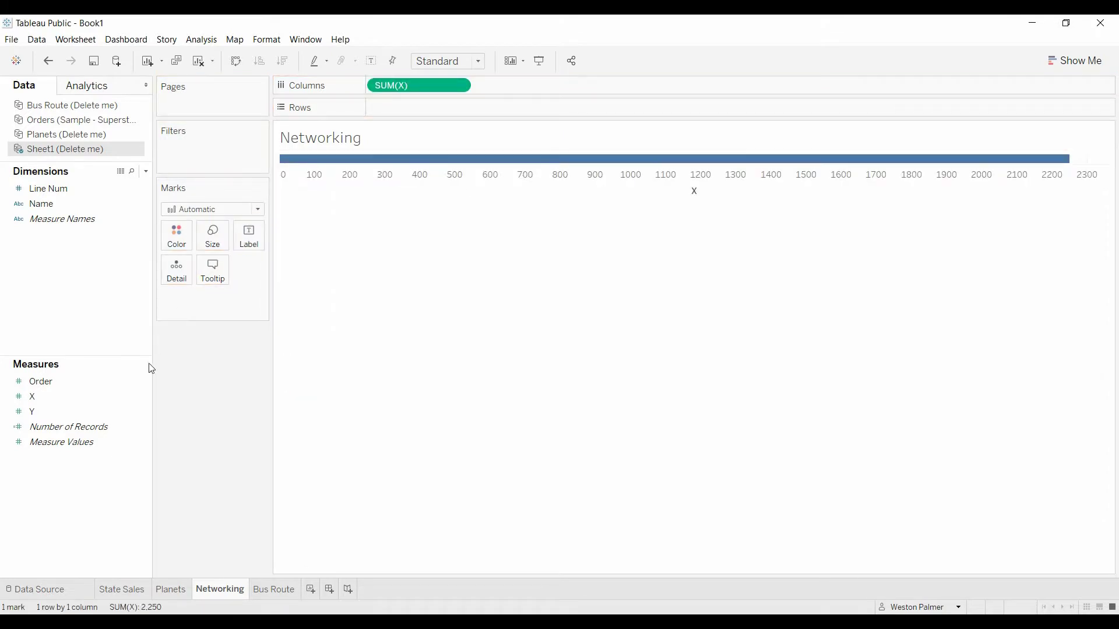
pyautogui.click(36, 427)
pyautogui.moveTo(32, 412)
pyautogui.mouseDown()
pyautogui.moveTo(287, 277)
pyautogui.moveTo(405, 117)
pyautogui.mouseUp()
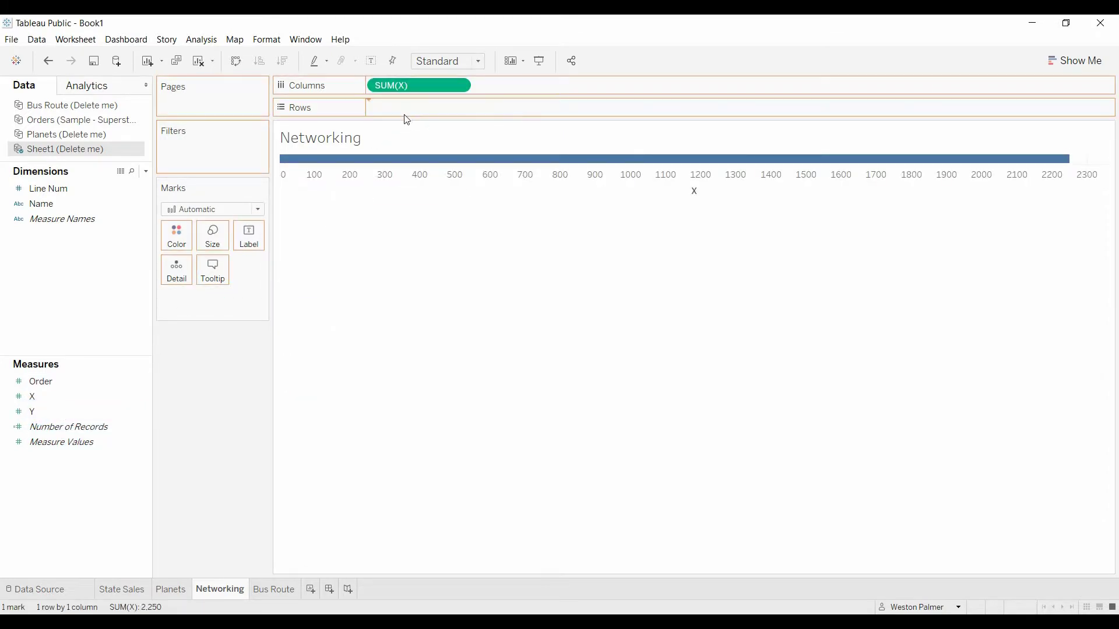
pyautogui.click(201, 40)
pyautogui.click(220, 71)
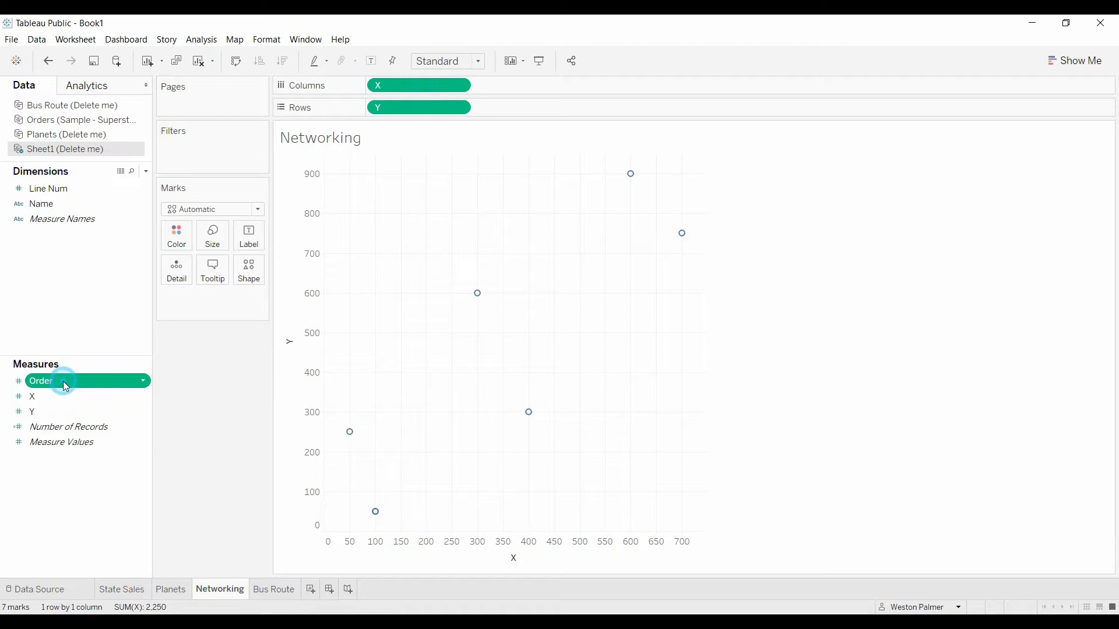
pyautogui.moveTo(63, 381); pyautogui.dragTo(136, 363)
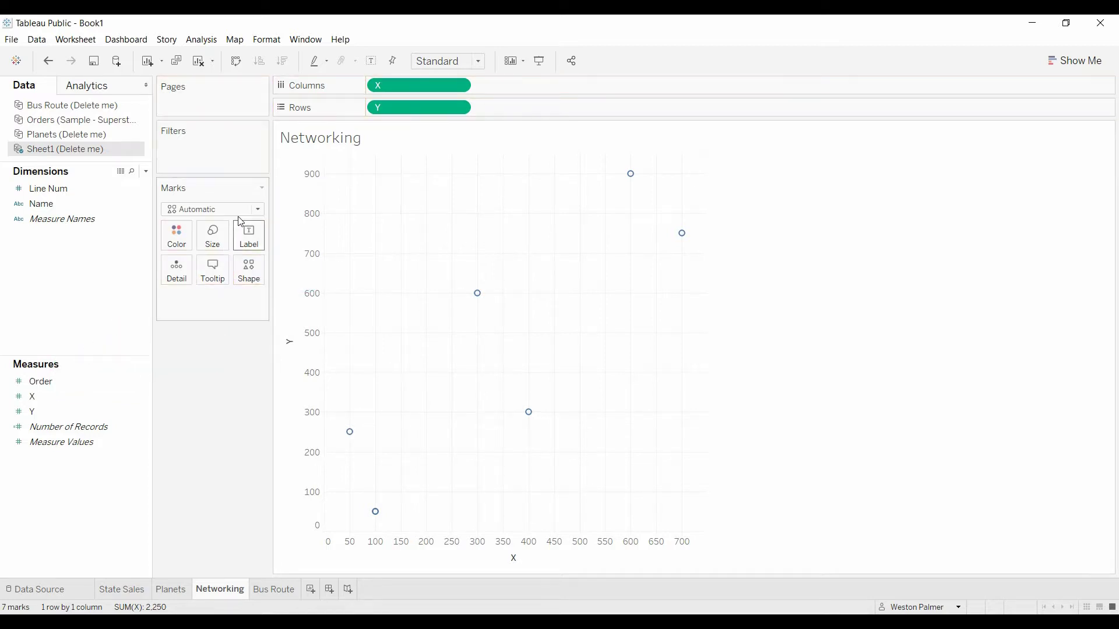
# Change the mark type to Line and connect the points by Order on Path.
pyautogui.click(257, 210)
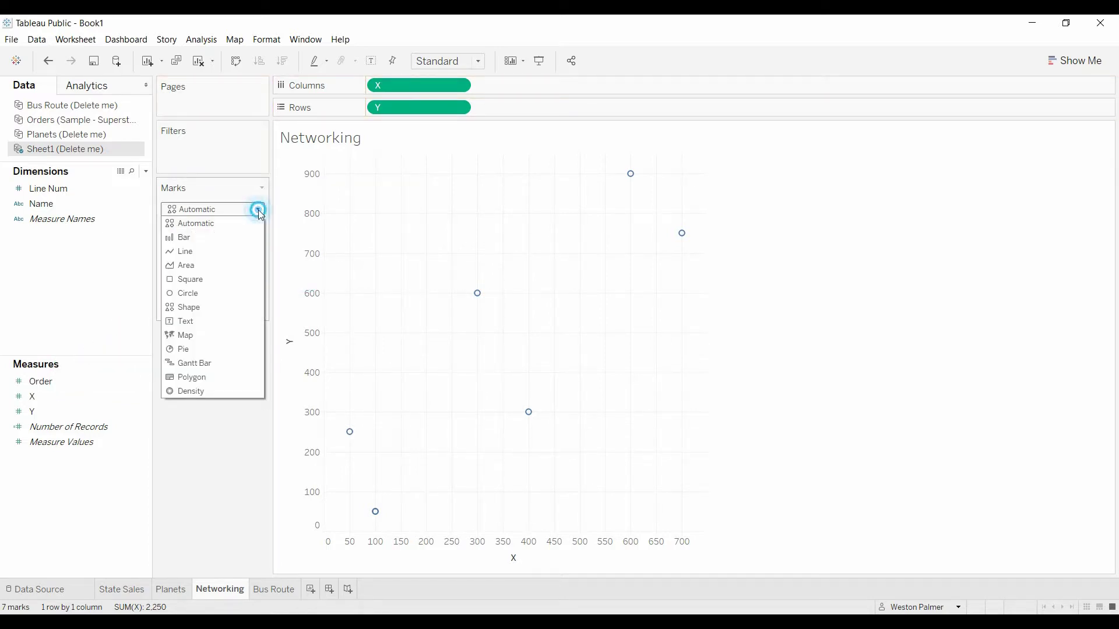
pyautogui.click(219, 251)
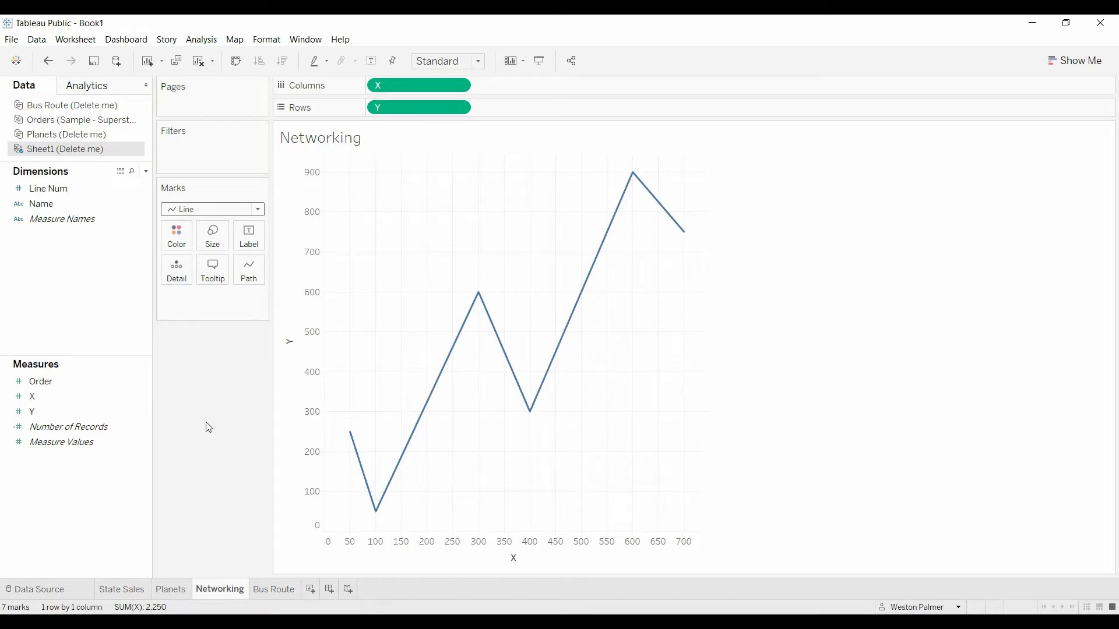
pyautogui.moveTo(58, 381); pyautogui.dragTo(251, 282)
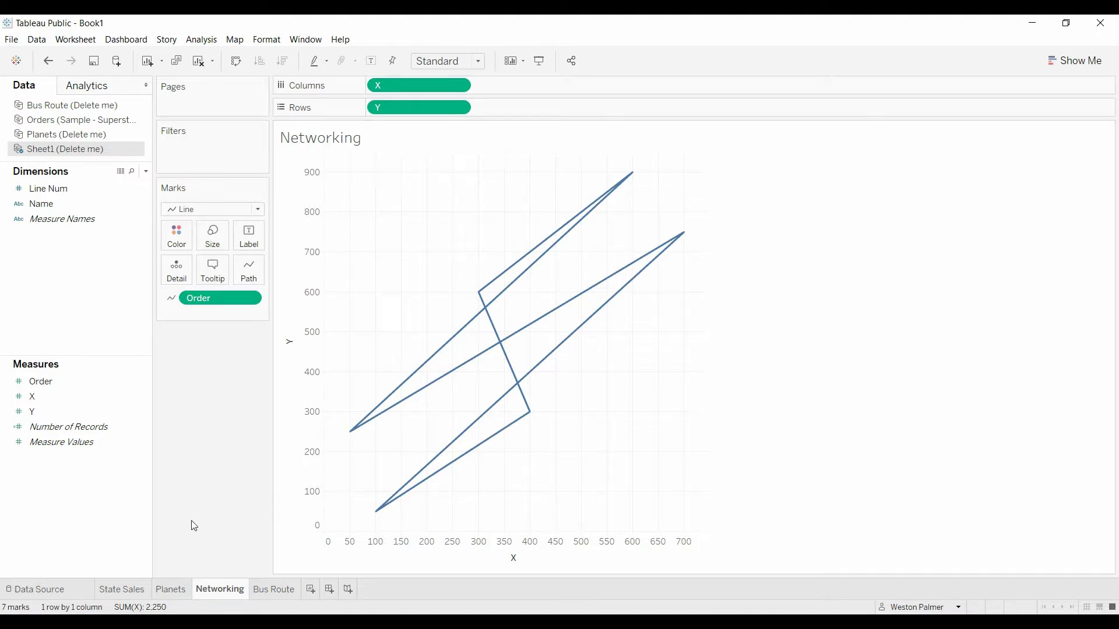
# Add Line Num to Detail for separate lines 1 and 10, undoing a trial Line Num colouring.
pyautogui.moveTo(68, 190); pyautogui.dragTo(186, 275)
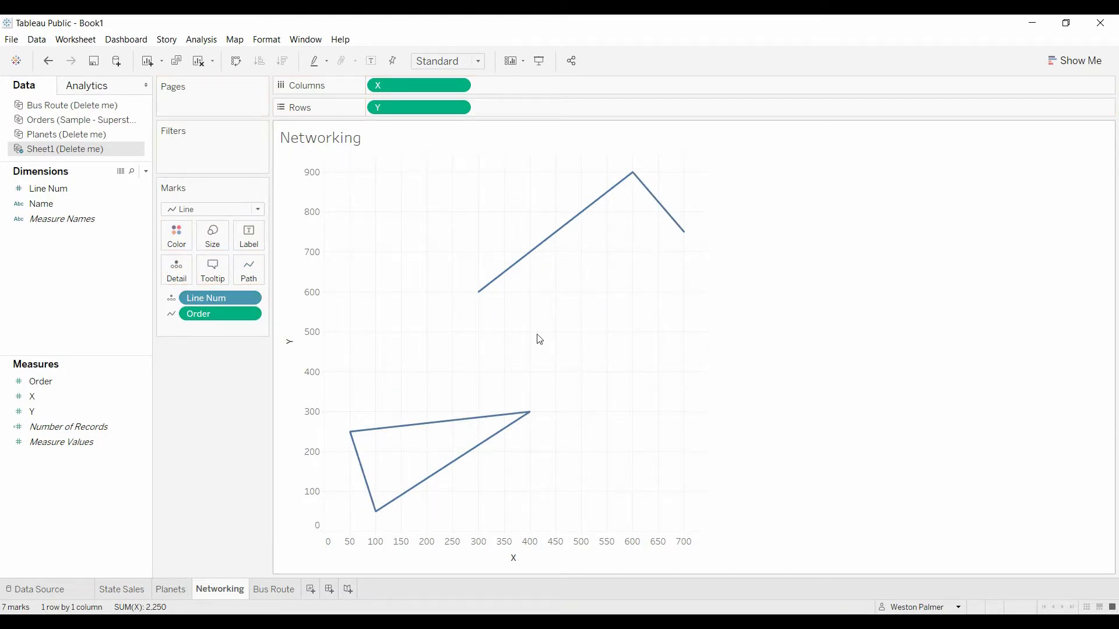
pyautogui.moveTo(47, 190); pyautogui.dragTo(178, 239)
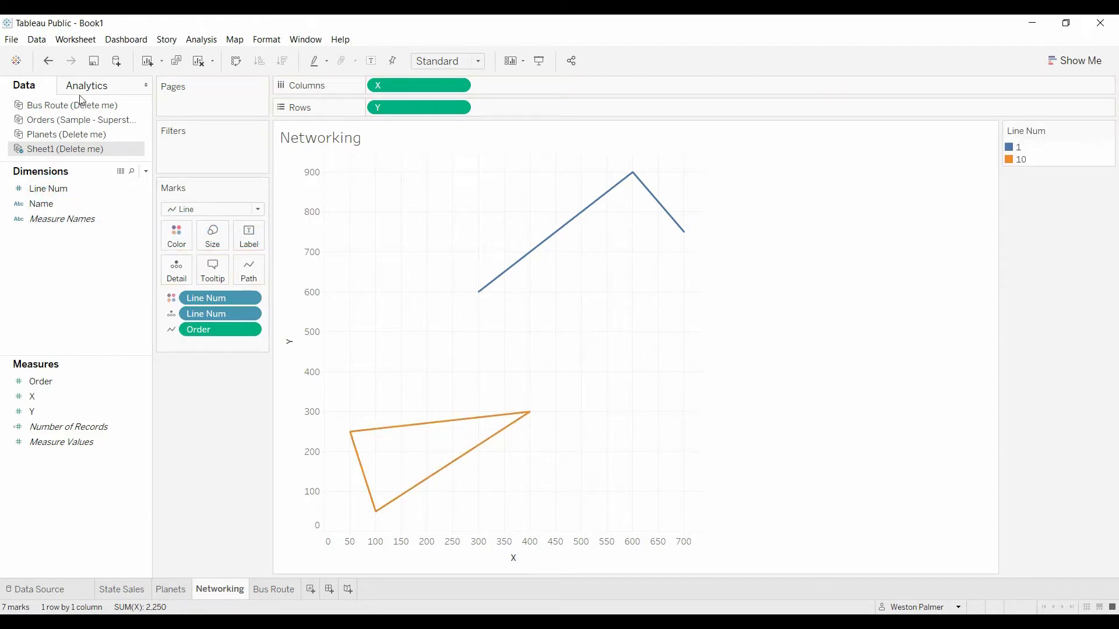
pyautogui.click(48, 61)
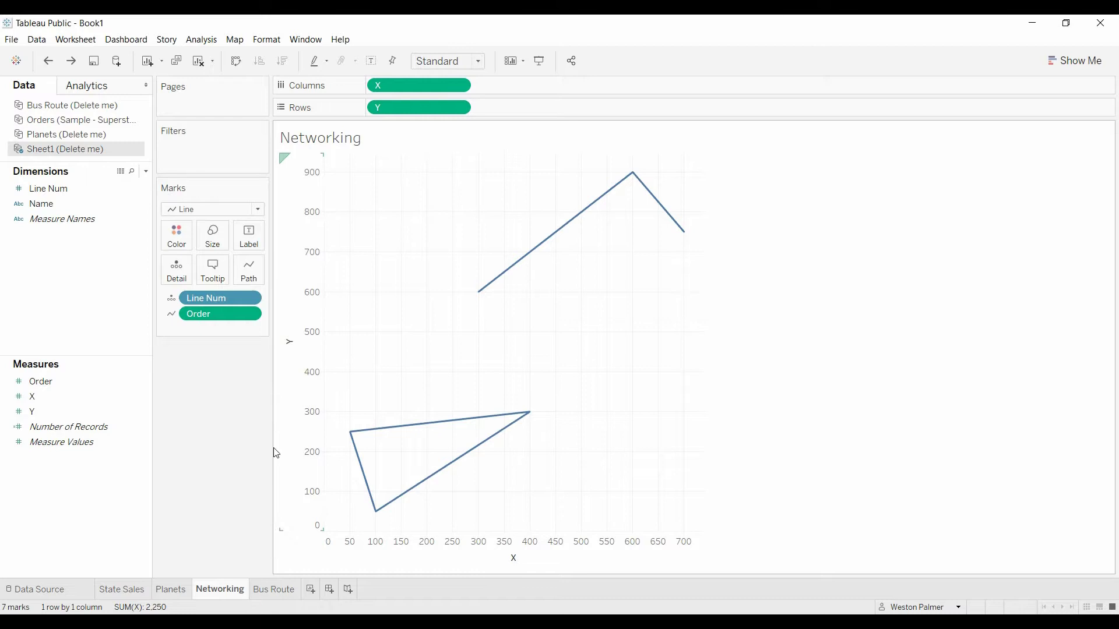
# Turn Aggregate Measures back on and add Name to Detail so all 7 points draw again.
pyautogui.click(202, 40)
pyautogui.click(217, 69)
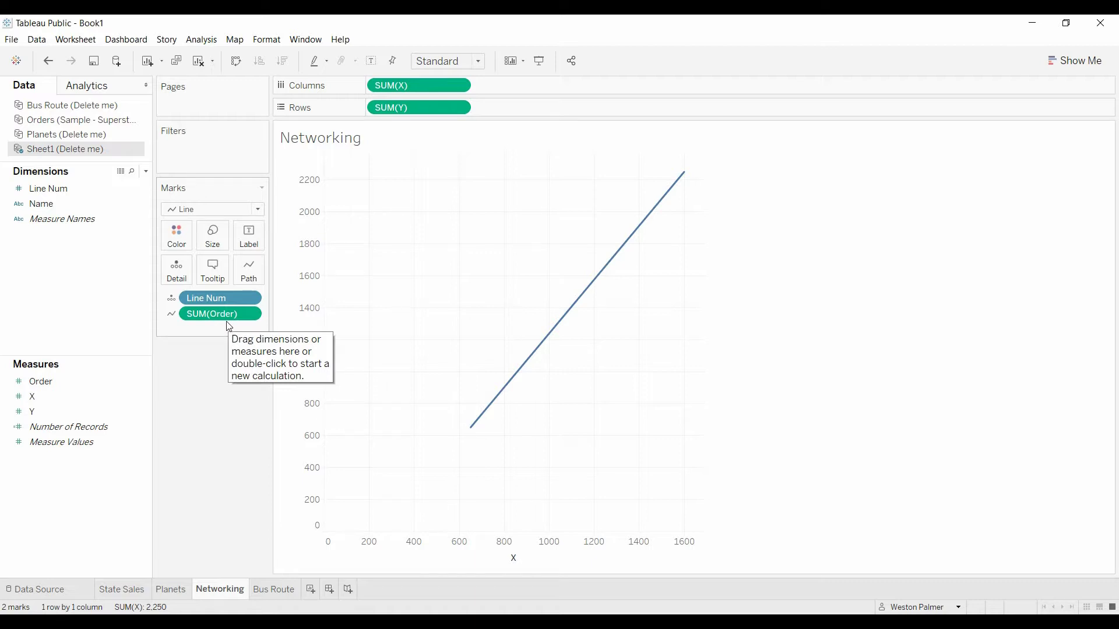
pyautogui.moveTo(47, 205); pyautogui.dragTo(170, 282)
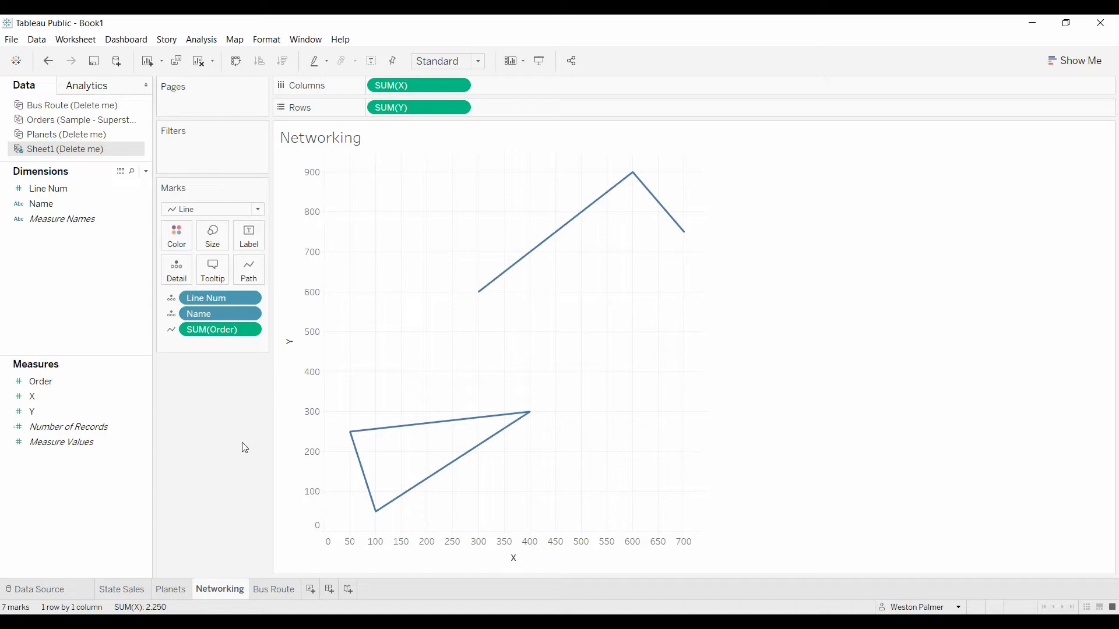
# Select the Bus Route (Delete me) source for the Bus Route sheet and preview its 13 rows.
pyautogui.click(278, 589)
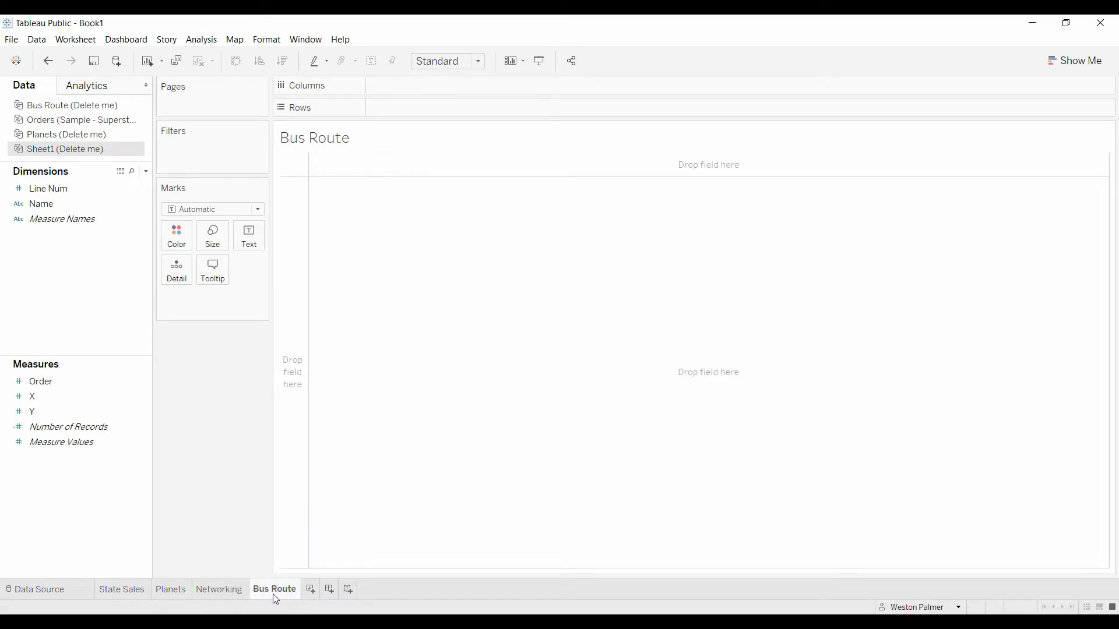
pyautogui.click(69, 592)
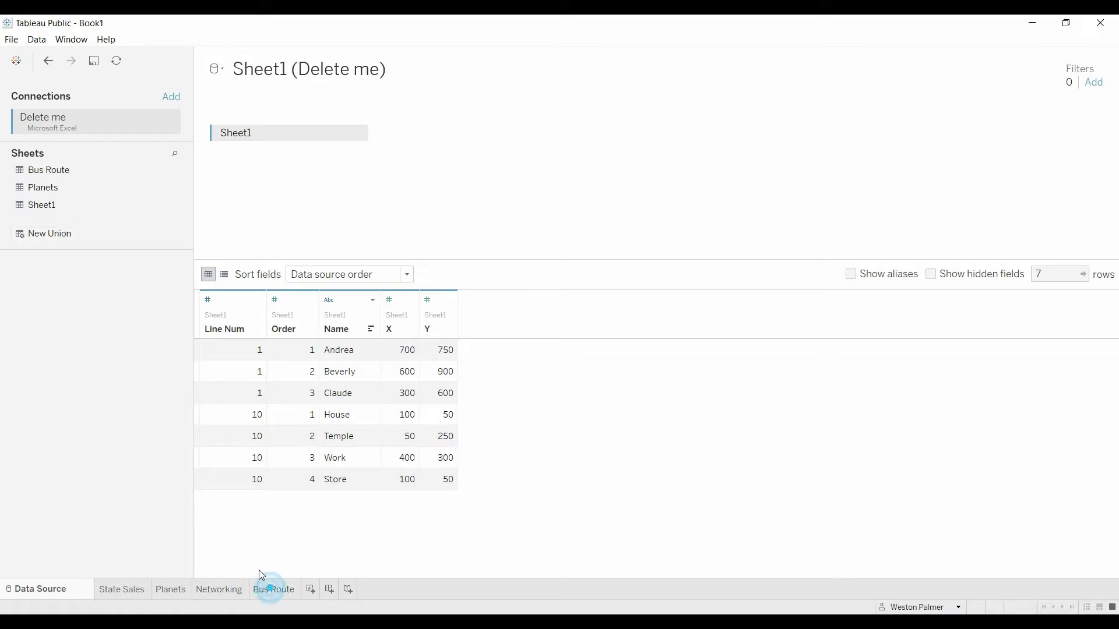
pyautogui.click(270, 589)
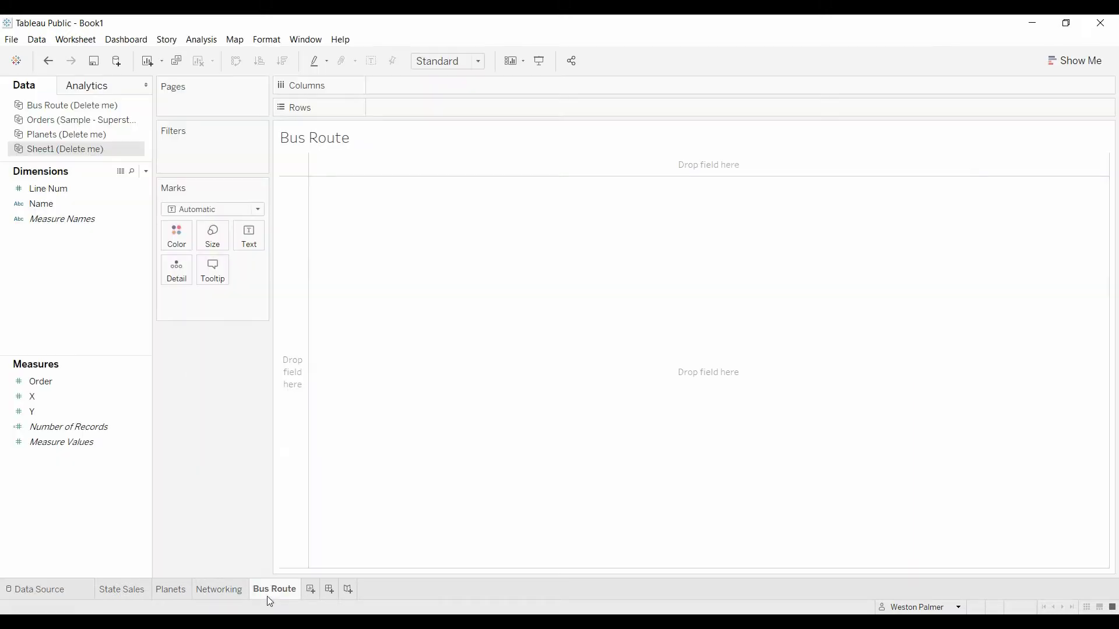
pyautogui.click(110, 105)
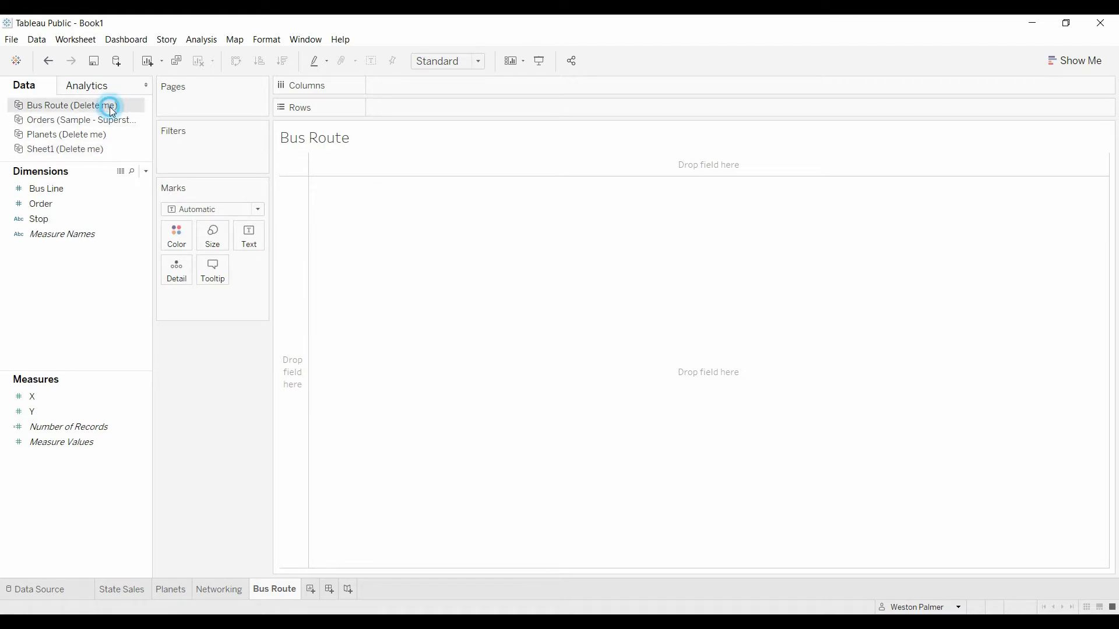
pyautogui.click(51, 598)
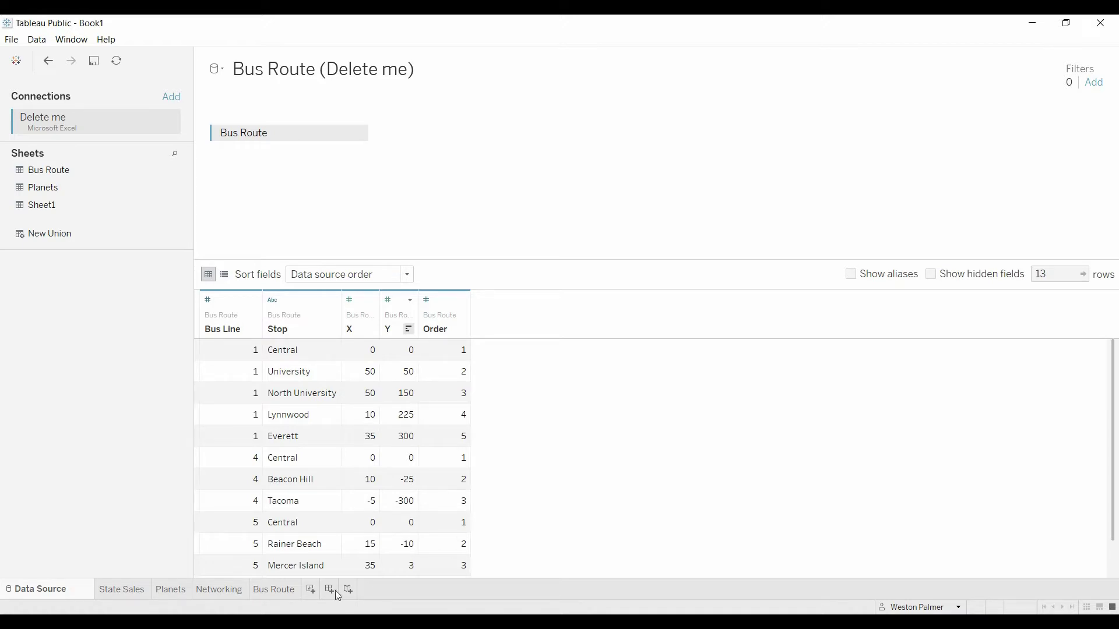
# Plot X on Columns and Y on Rows for Bus Route, unaggregated, showing all 13 stops.
pyautogui.click(275, 590)
pyautogui.moveTo(32, 396)
pyautogui.mouseDown()
pyautogui.moveTo(45, 407)
pyautogui.moveTo(464, 86)
pyautogui.mouseUp()
pyautogui.moveTo(74, 415)
pyautogui.mouseDown()
pyautogui.moveTo(205, 336)
pyautogui.moveTo(484, 120)
pyautogui.moveTo(481, 110)
pyautogui.mouseUp()
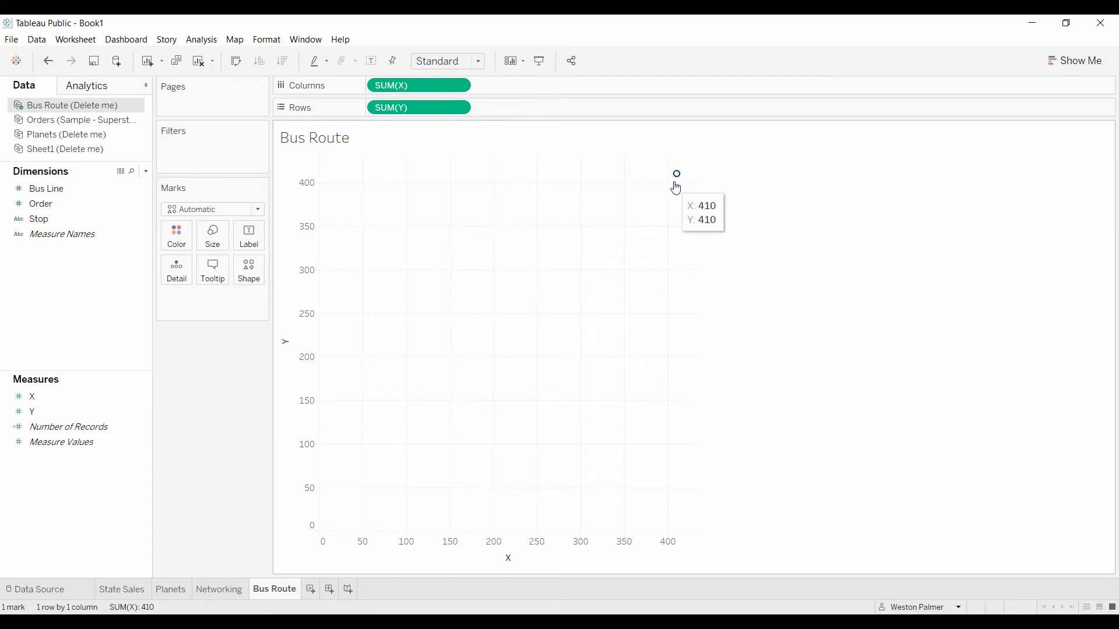
pyautogui.click(201, 39)
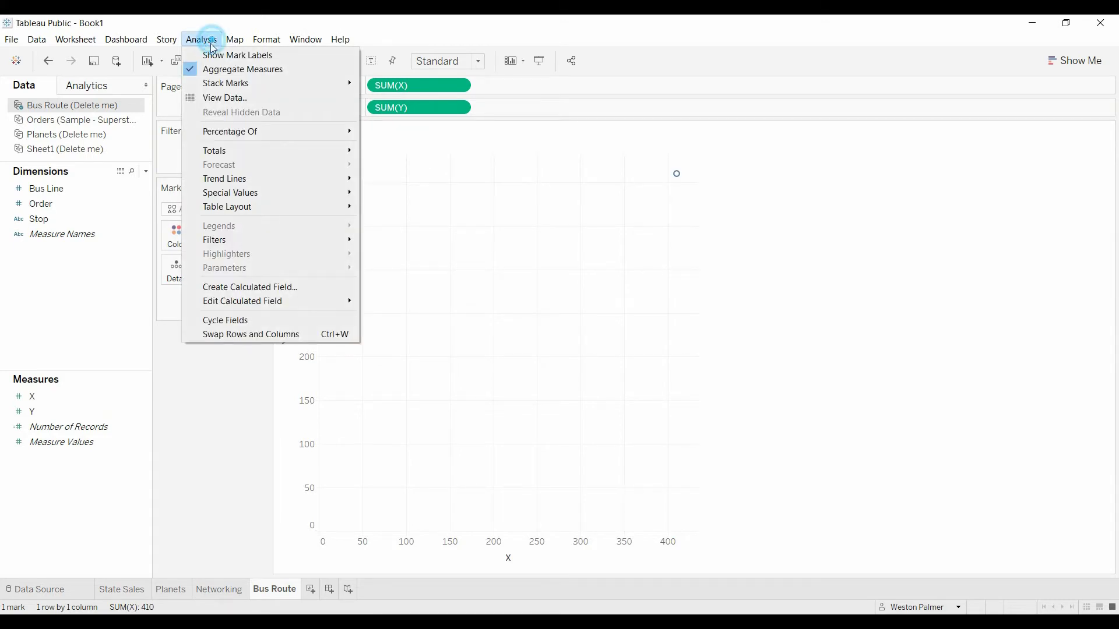
pyautogui.click(227, 71)
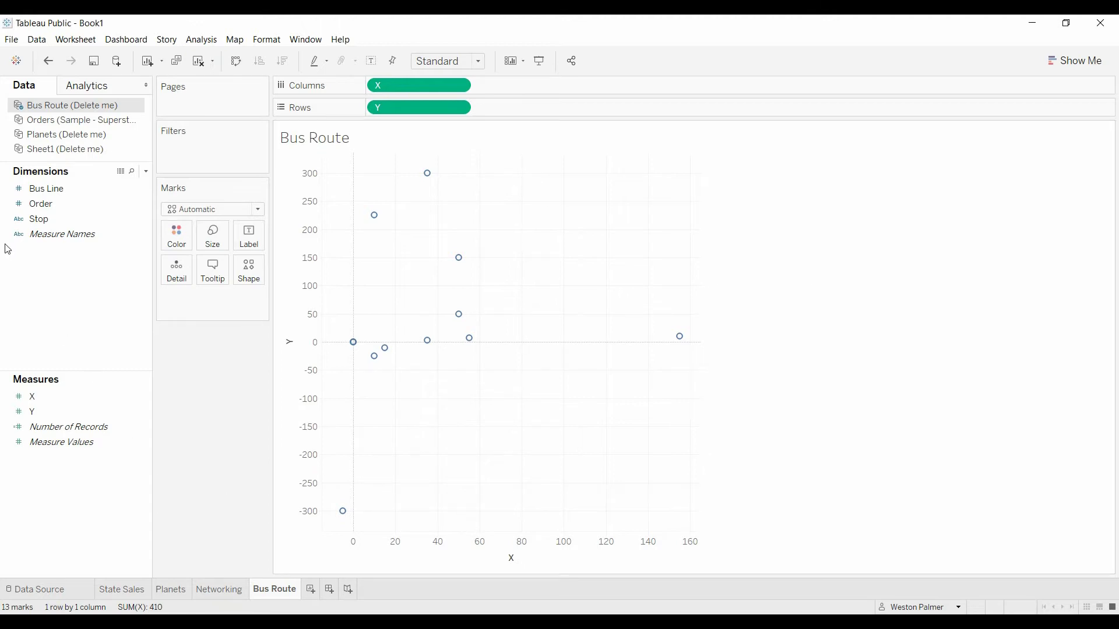
# Switch the marks to Line, with Order on Path and Bus Line on Detail.
pyautogui.click(255, 209)
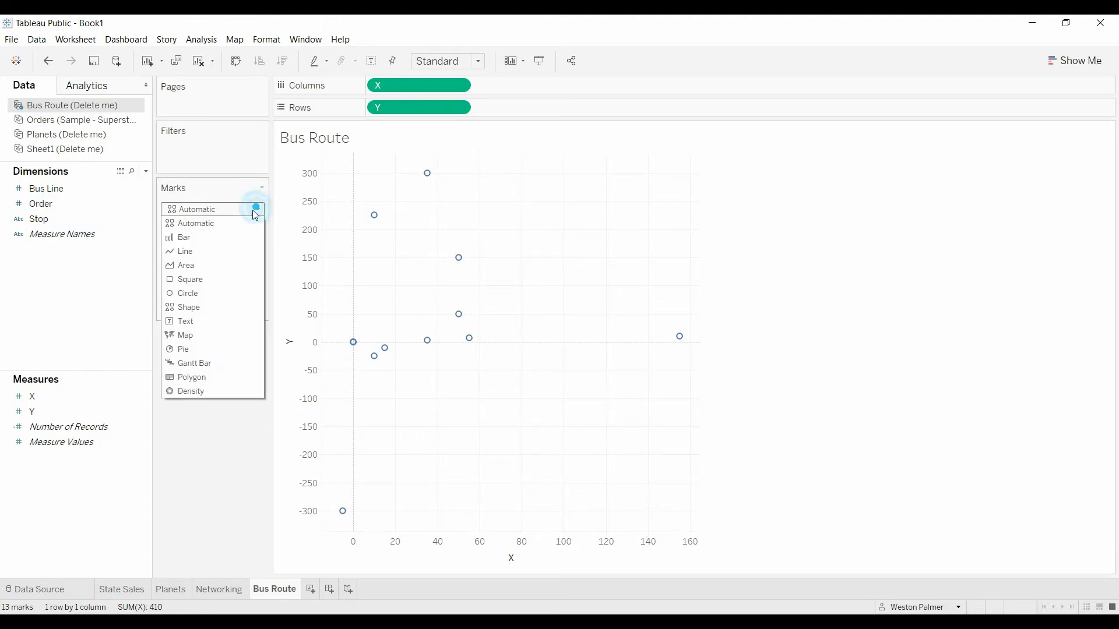
pyautogui.click(214, 259)
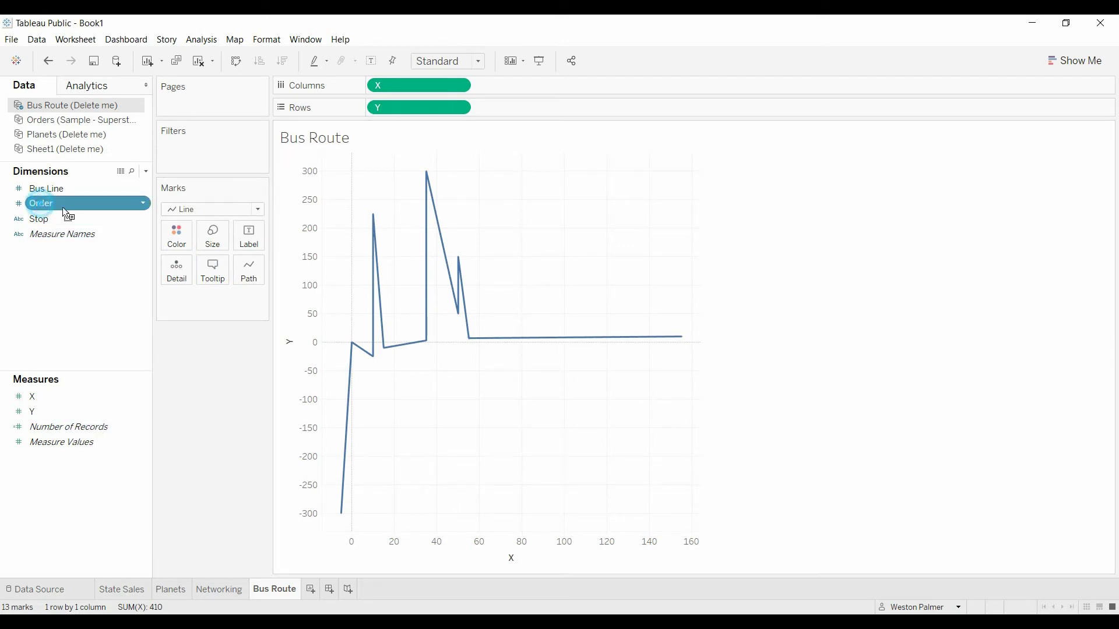
pyautogui.moveTo(62, 205); pyautogui.dragTo(251, 279)
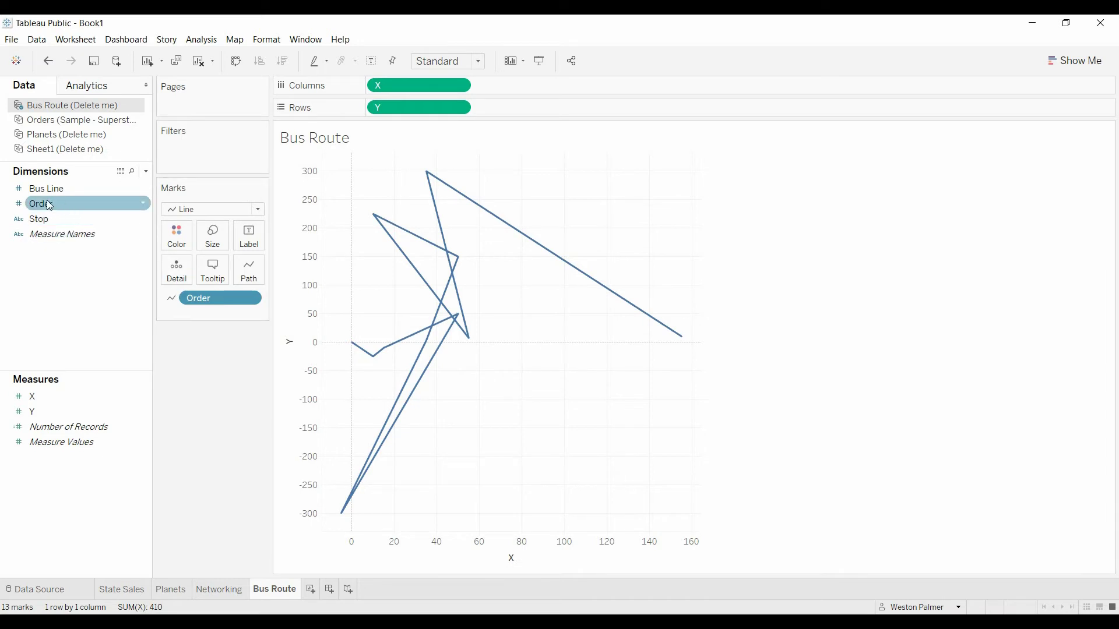
pyautogui.moveTo(47, 193); pyautogui.dragTo(179, 277)
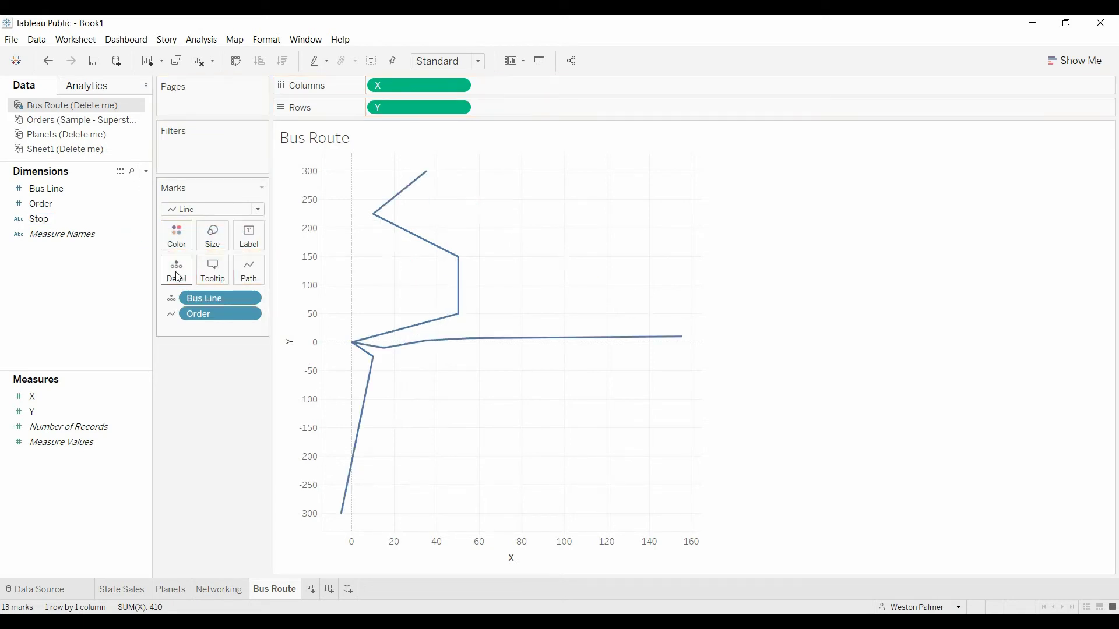
# Put Bus Line on Color for lines 1, 4 and 5, then browse the Analysis and Format menus.
pyautogui.click(40, 194)
pyautogui.moveTo(41, 194); pyautogui.dragTo(176, 236)
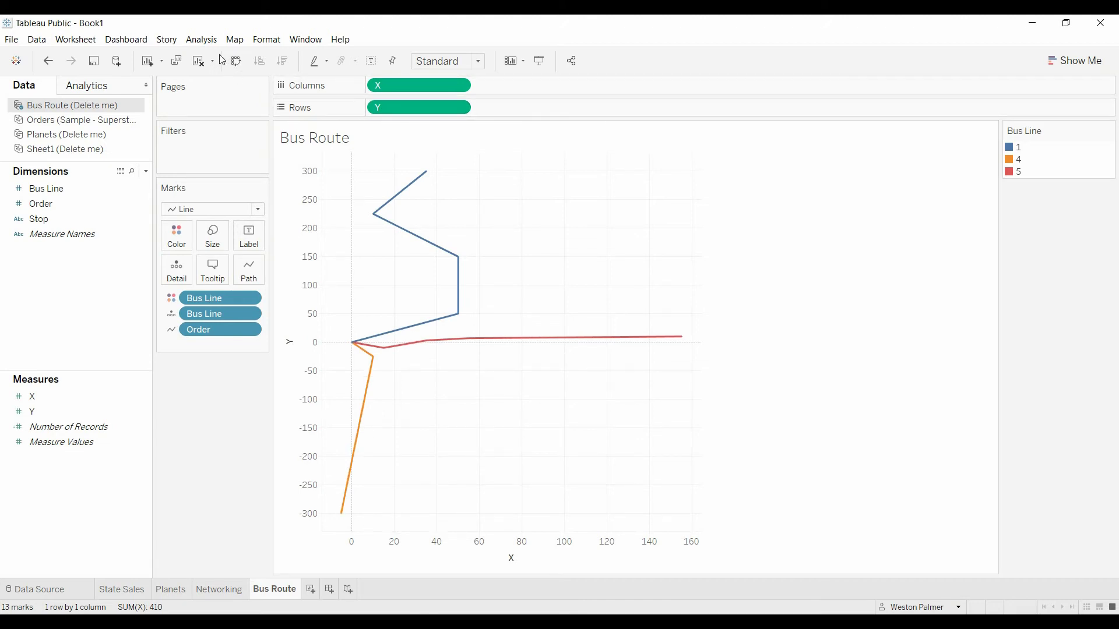
pyautogui.click(205, 39)
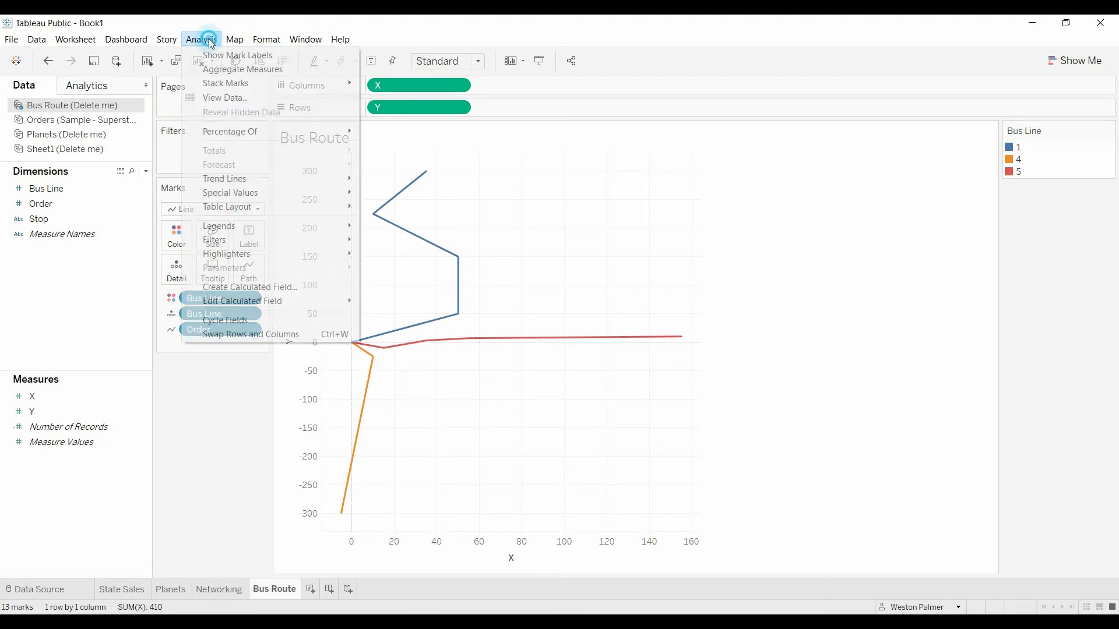
pyautogui.click(262, 37)
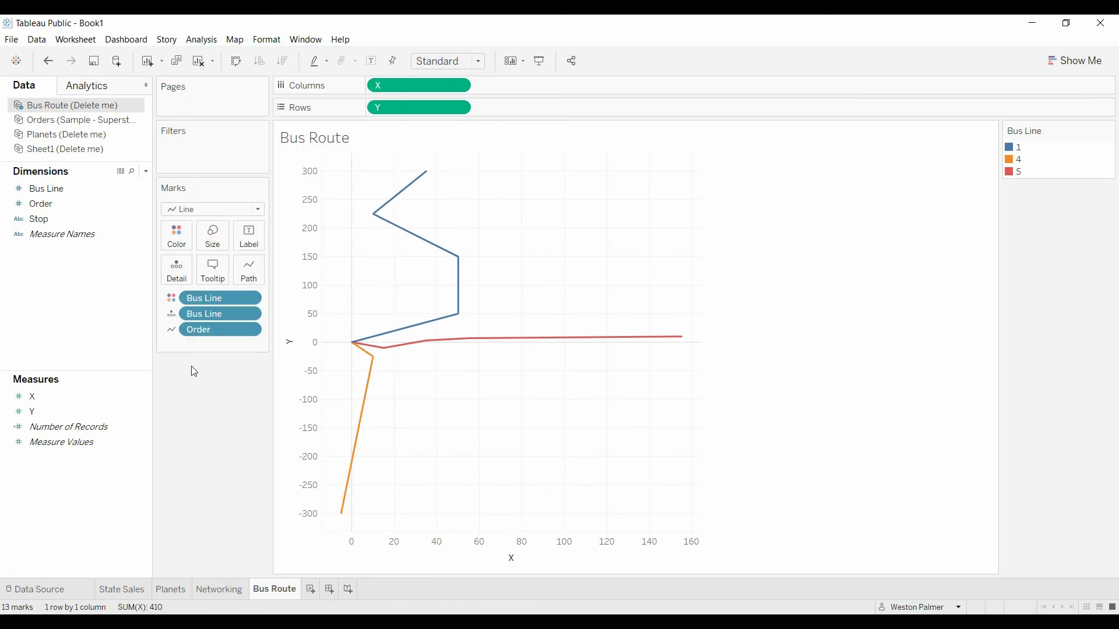